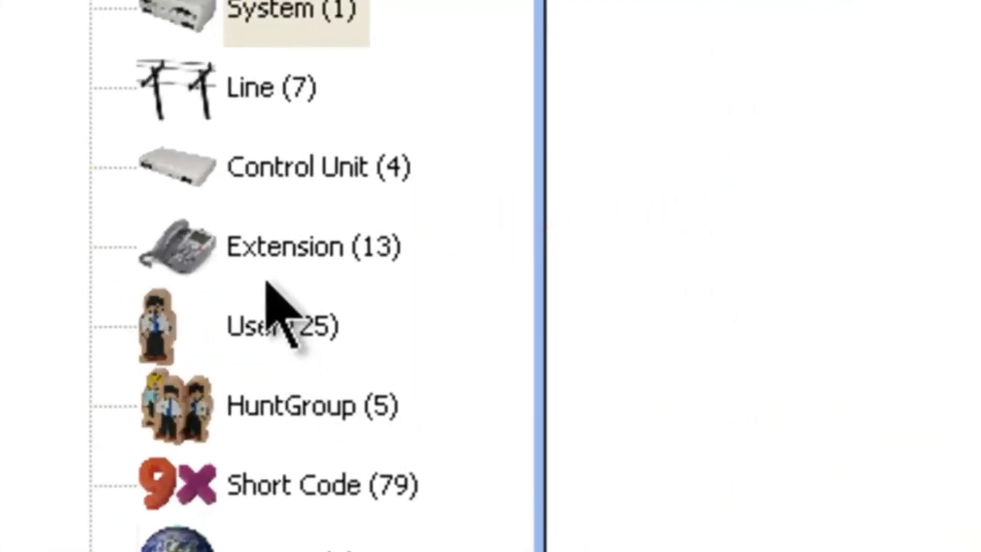
Set the equipment classification of analogue extension 207 to IVR Port and save the extension.
{"action": "left_click", "coordinate": [254, 246]}
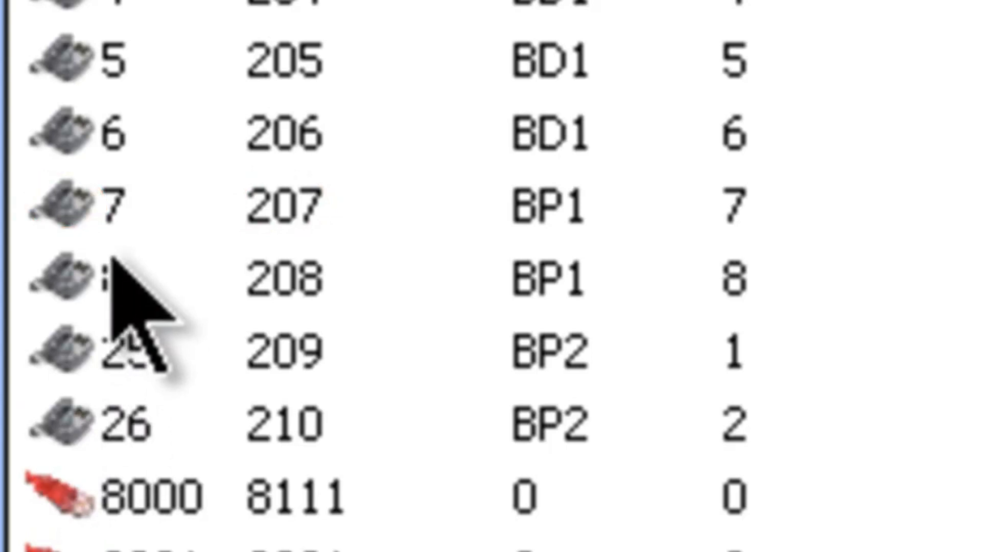
{"action": "left_click", "coordinate": [282, 207]}
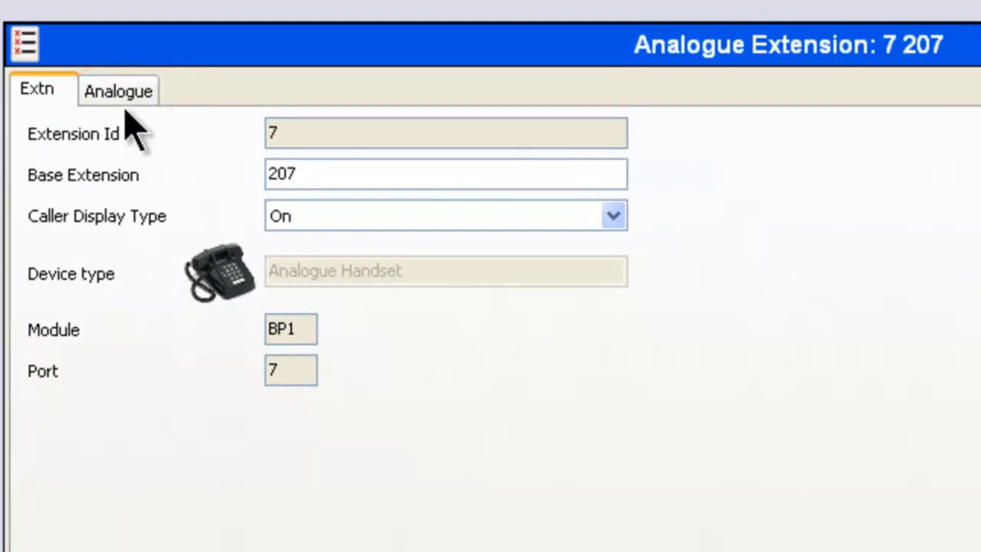
{"action": "left_click", "coordinate": [100, 88]}
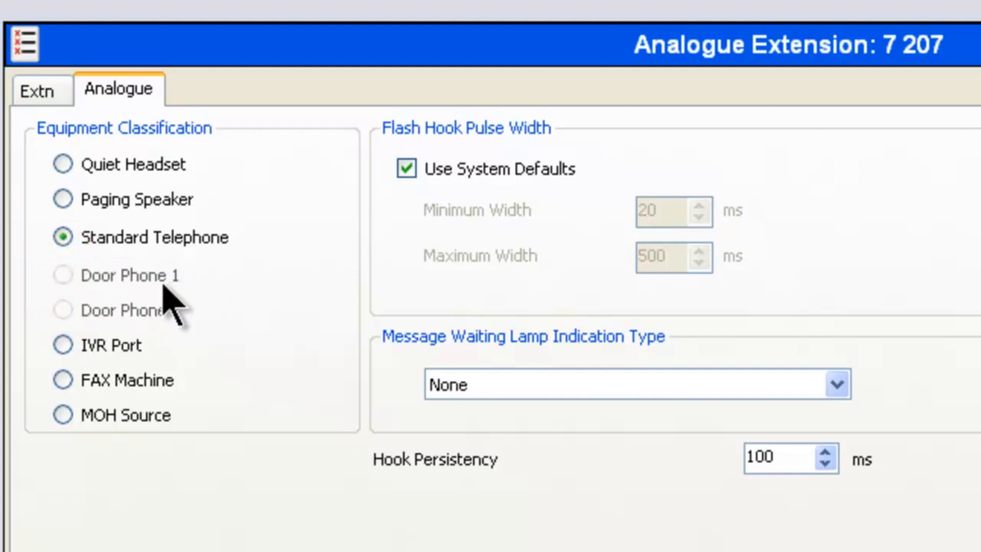
{"action": "left_click", "coordinate": [66, 352]}
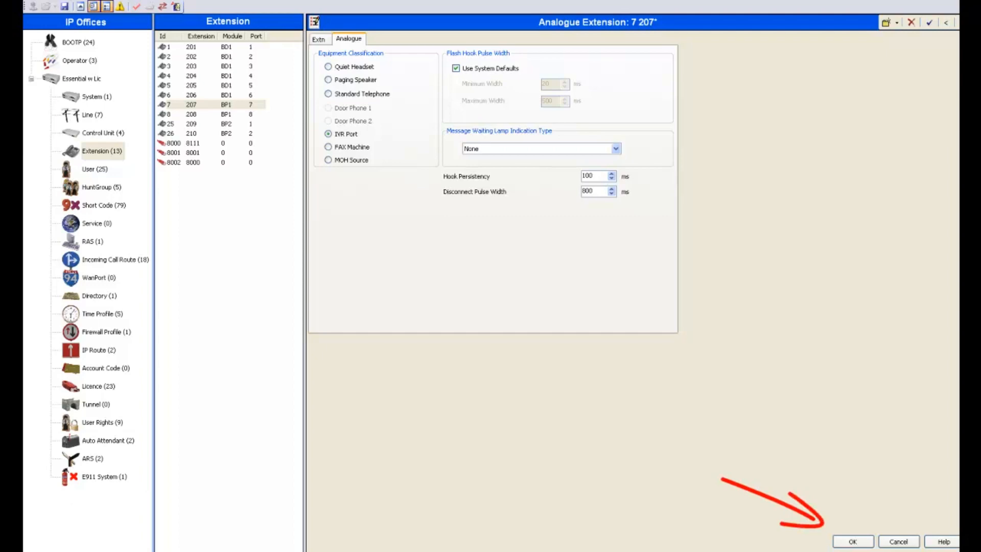
{"action": "left_click", "coordinate": [853, 541]}
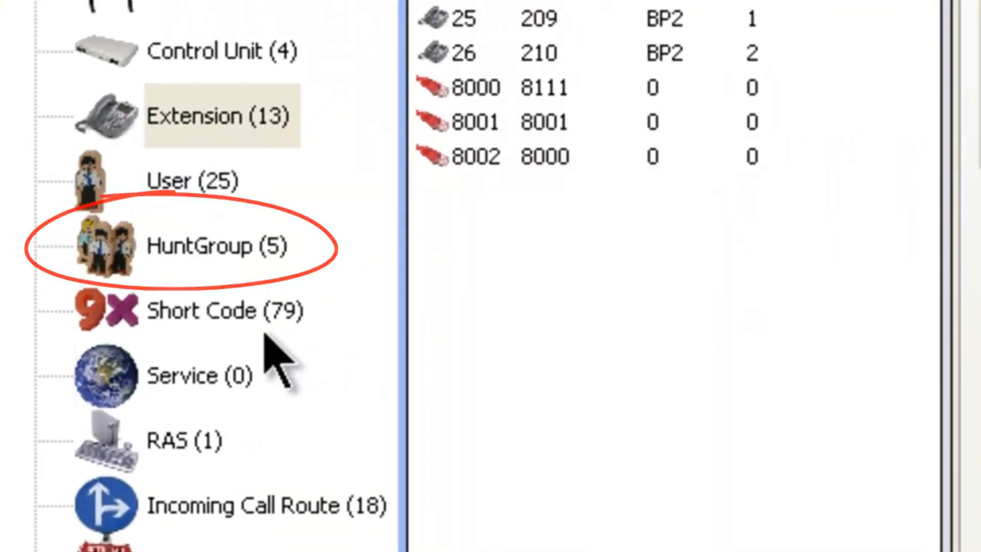
Create a new hunt group named Door Phone 1 with extension 199.
{"action": "left_click", "coordinate": [166, 248]}
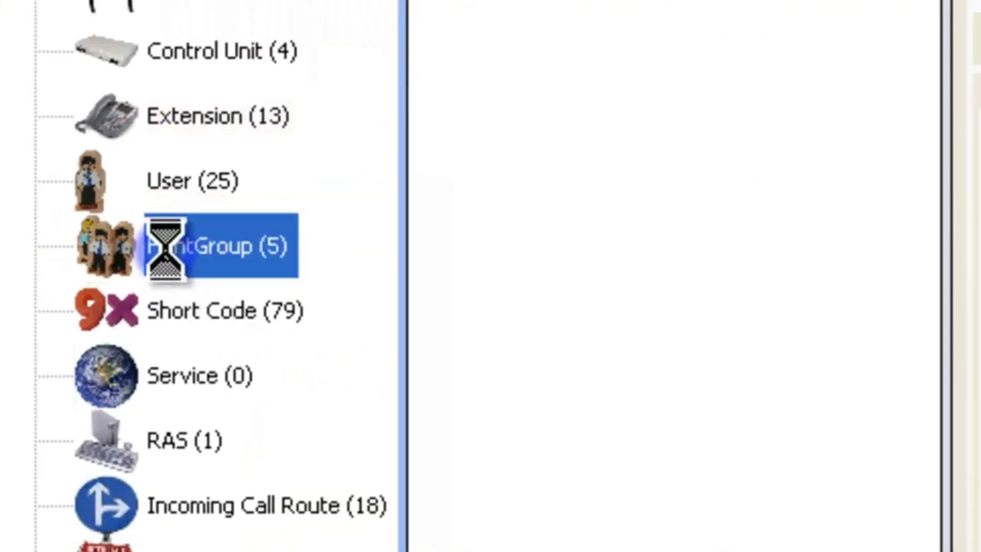
{"action": "right_click", "coordinate": [169, 255]}
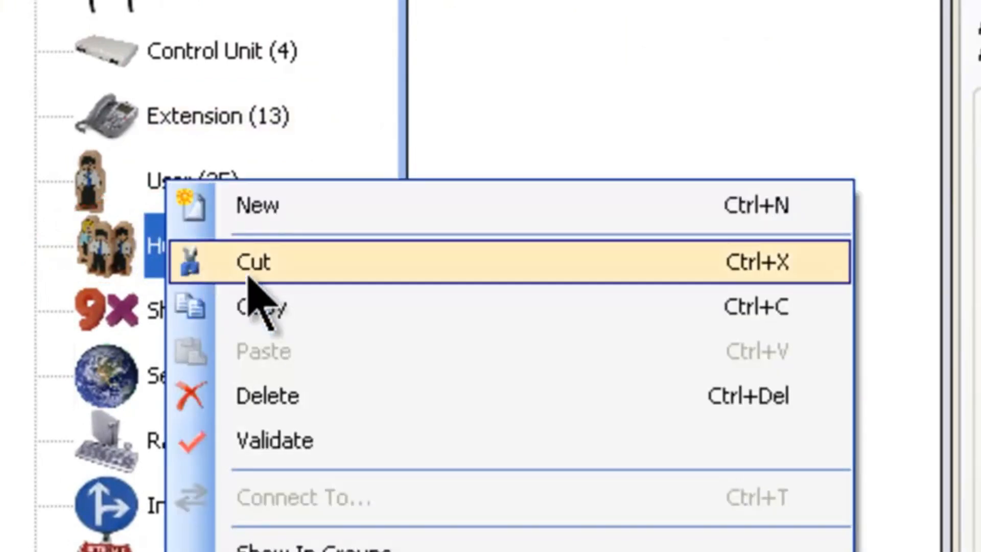
{"action": "left_click", "coordinate": [300, 212]}
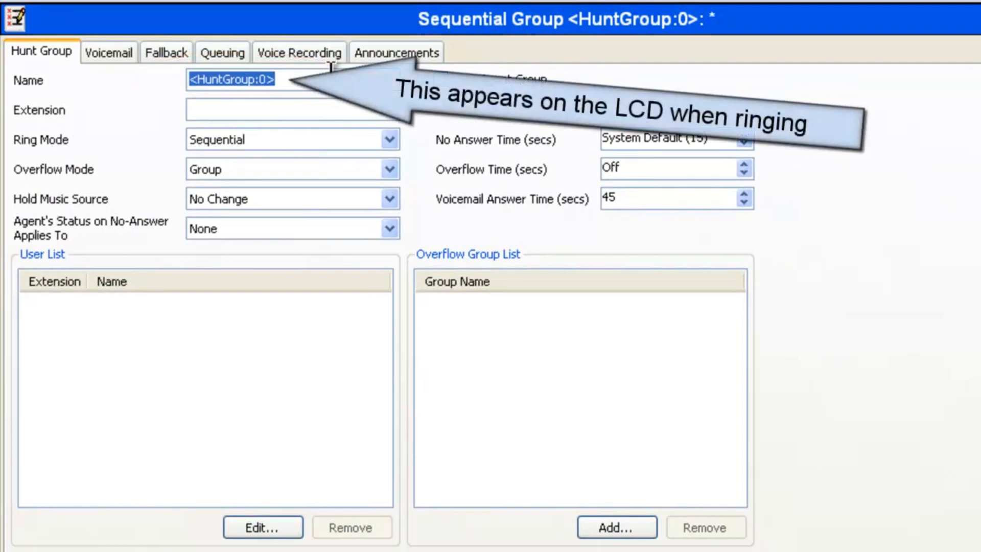
{"action": "type", "text": "Door "}
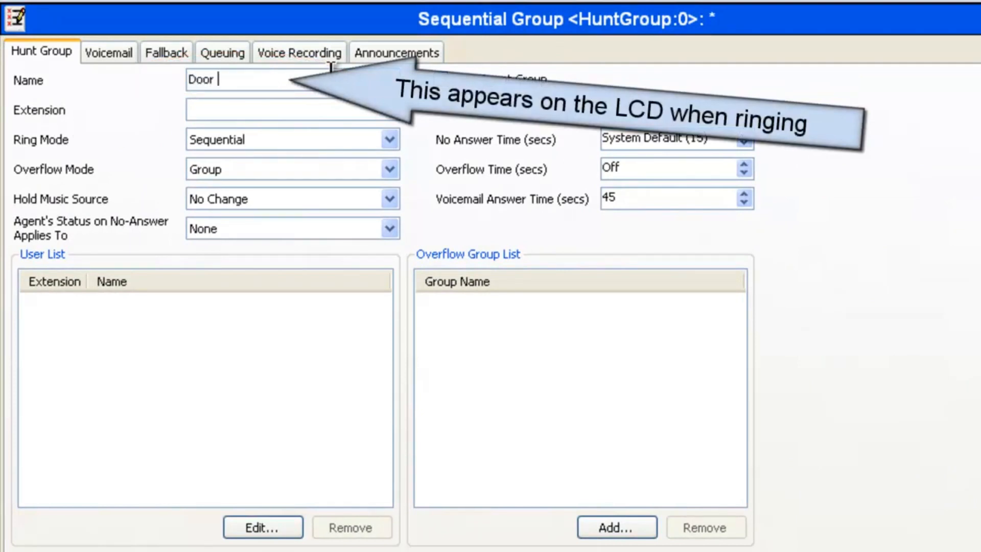
{"action": "type", "text": "Phone 1"}
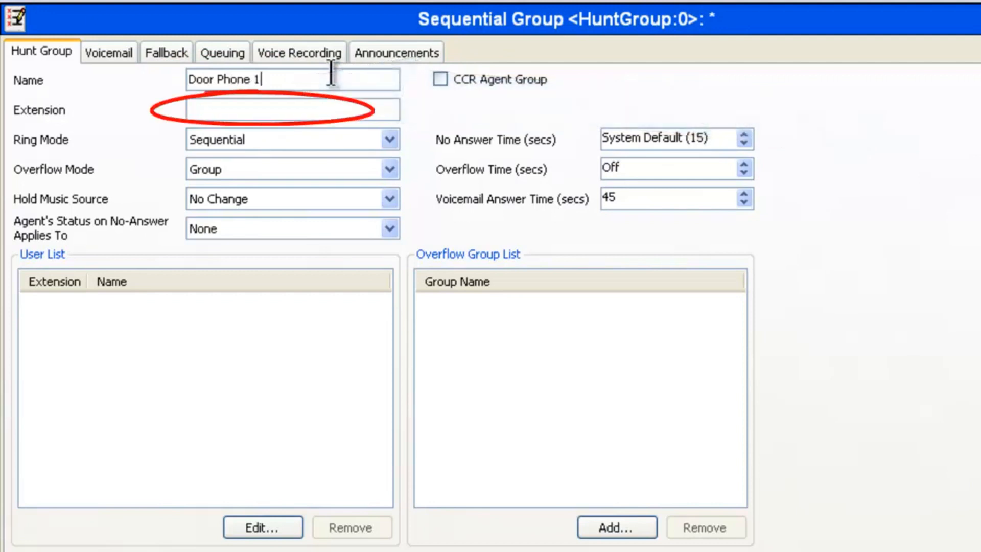
{"action": "left_click", "coordinate": [303, 112]}
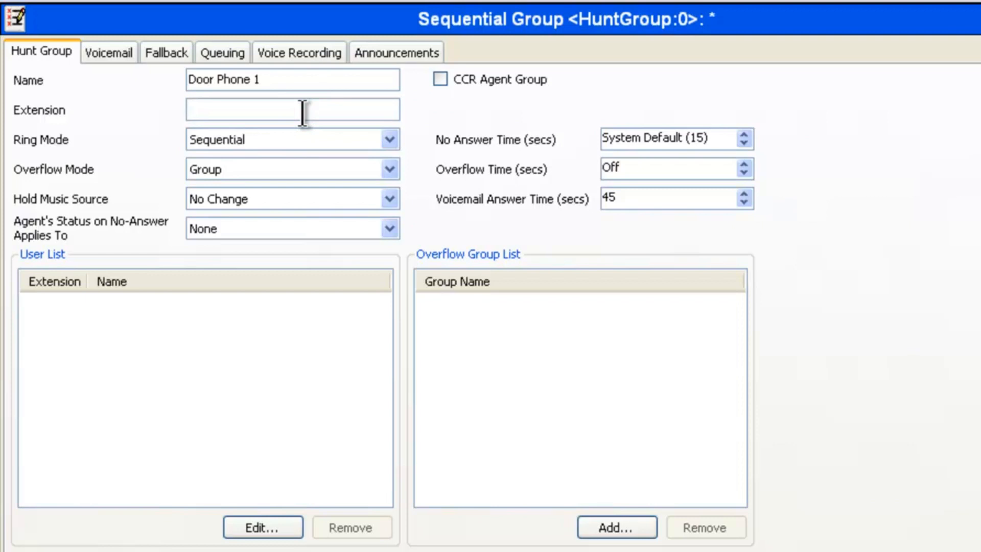
{"action": "type", "text": "199"}
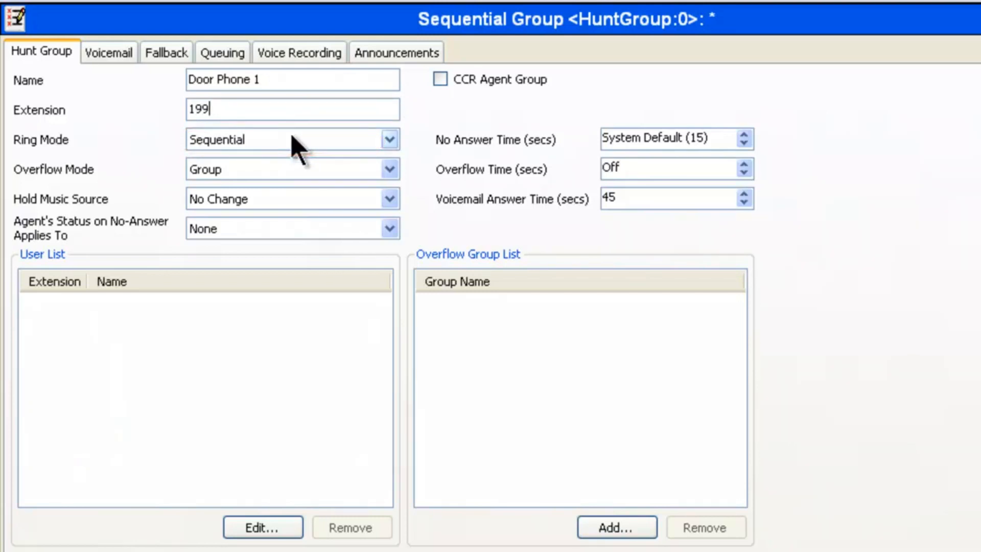
Set the Door Phone 1 group's ring mode to Collective and accept the deletion of duplicate user entries.
{"action": "left_click", "coordinate": [390, 139]}
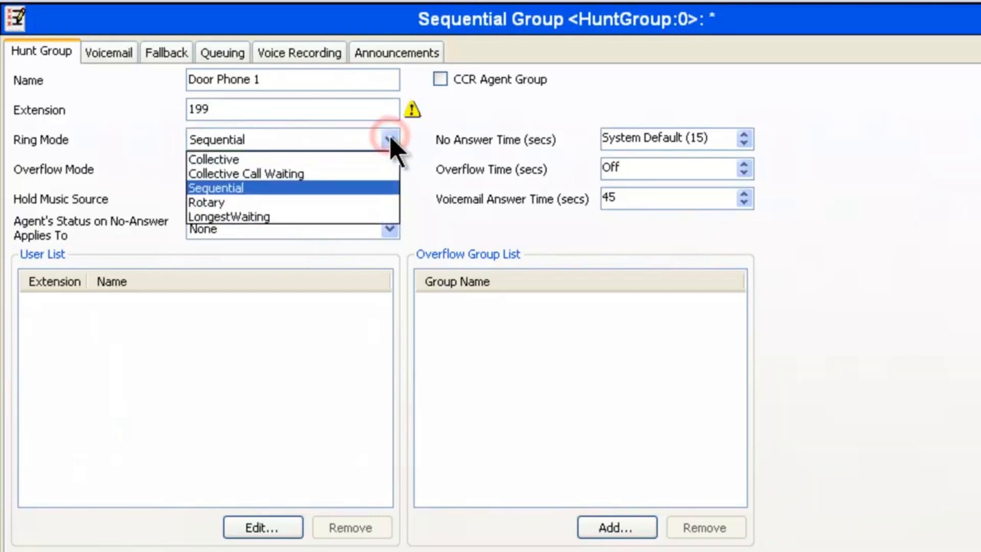
{"action": "left_click", "coordinate": [377, 159]}
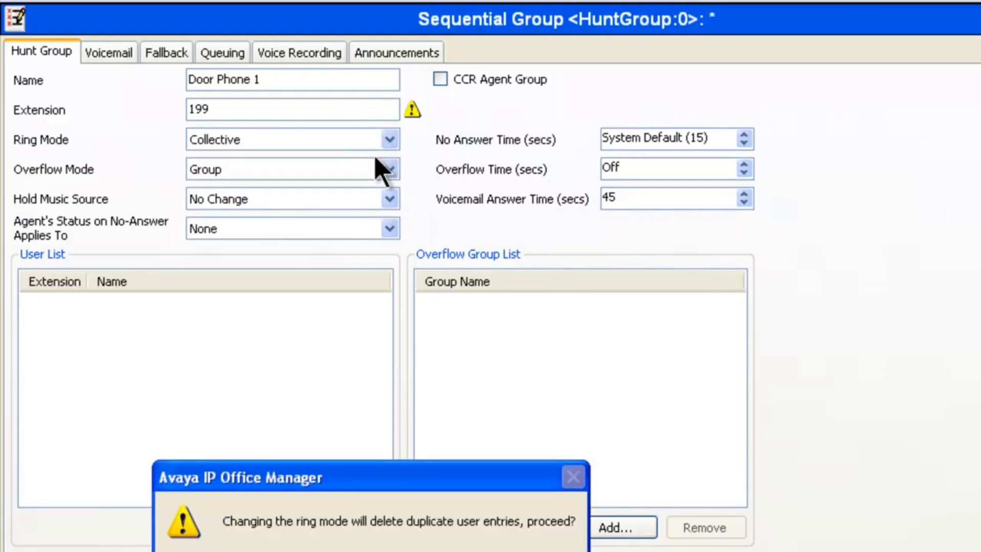
{"action": "key", "text": "Return"}
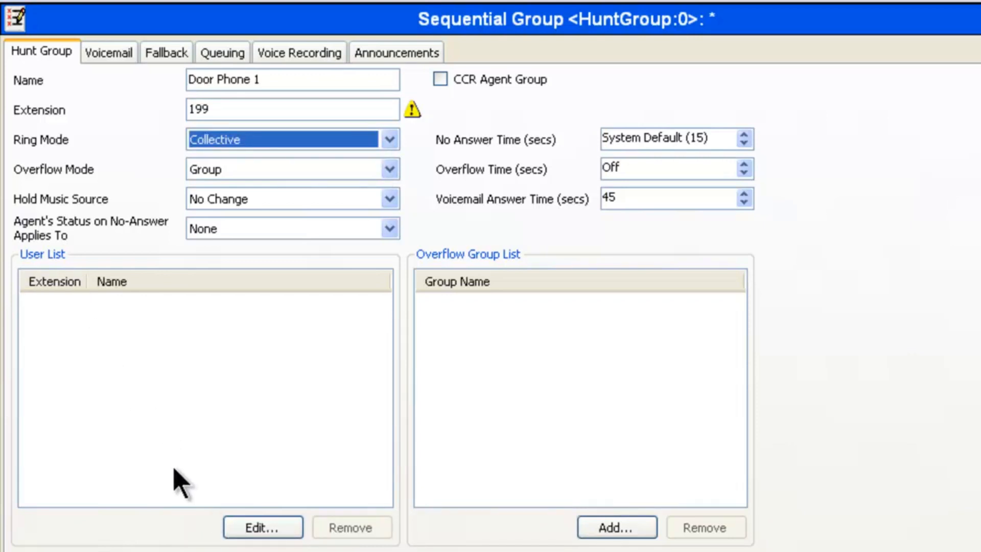
Add Ext210, Extn202, Extn203, Extn205 and SIP Ext 8002 as members of the Door Phone 1 group and save the group.
{"action": "left_click", "coordinate": [278, 528]}
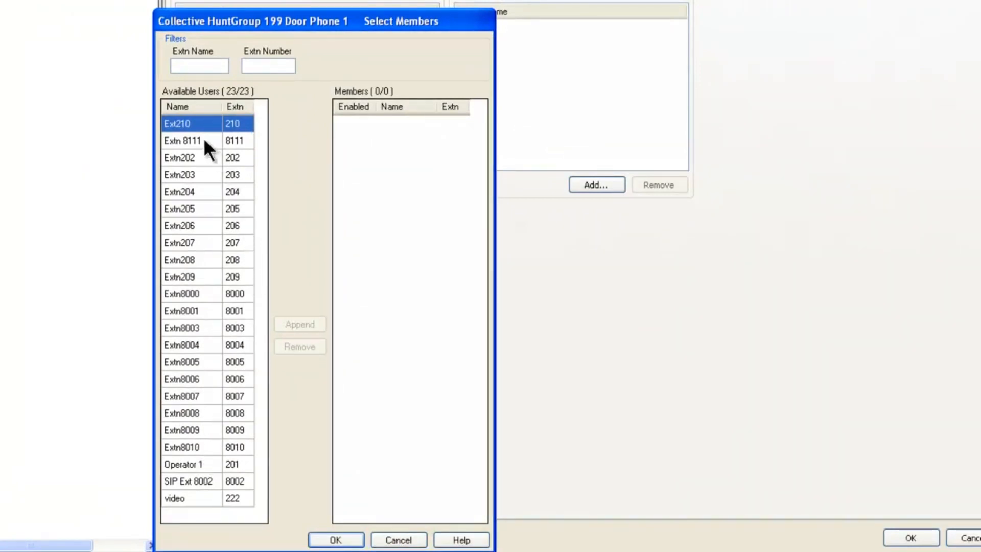
{"action": "double_click", "coordinate": [185, 124]}
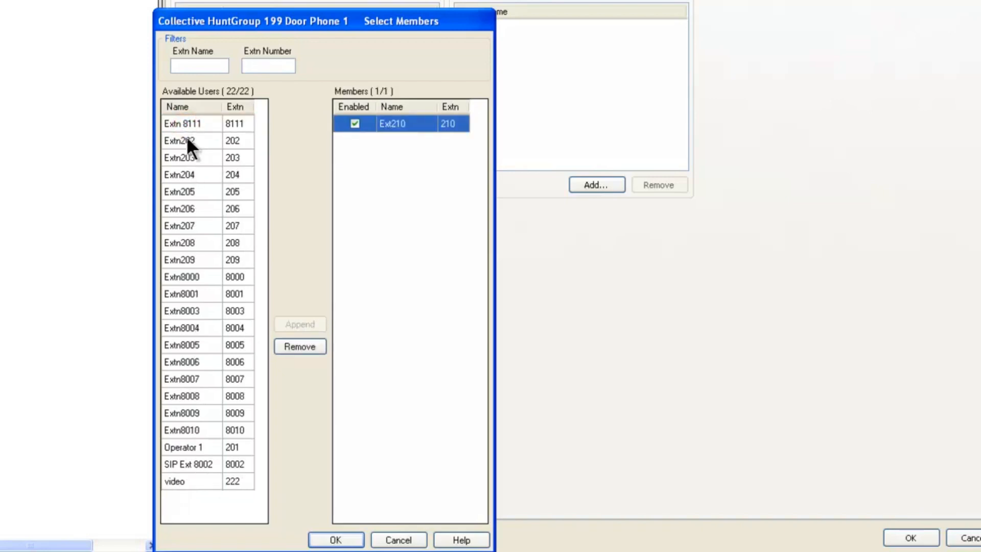
{"action": "double_click", "coordinate": [186, 136]}
{"action": "double_click", "coordinate": [187, 142]}
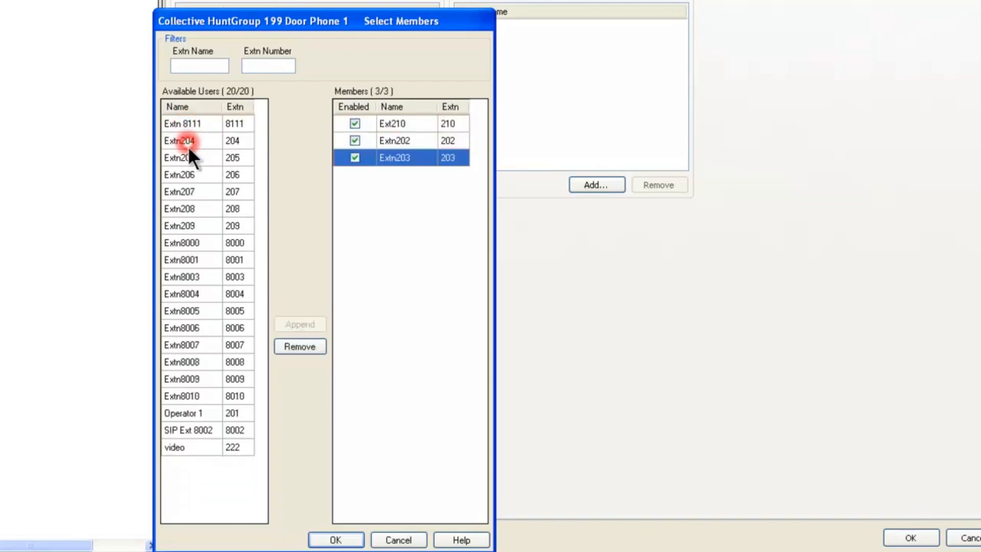
{"action": "double_click", "coordinate": [186, 150]}
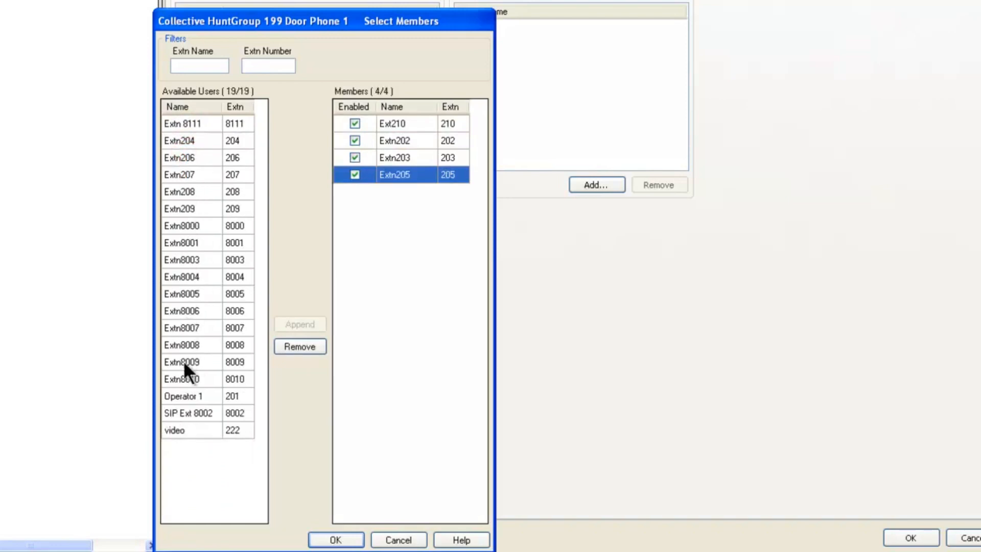
{"action": "double_click", "coordinate": [189, 415]}
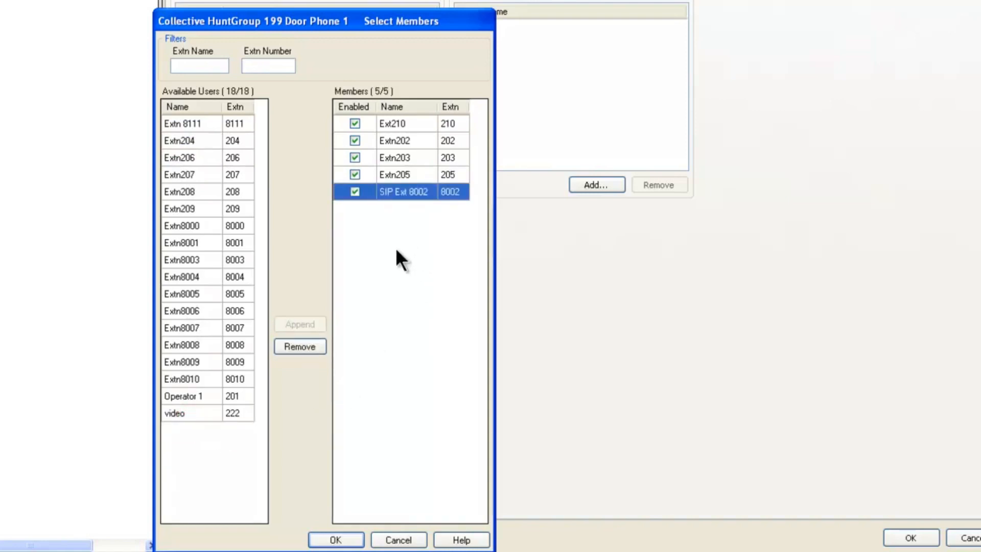
{"action": "left_click", "coordinate": [334, 539]}
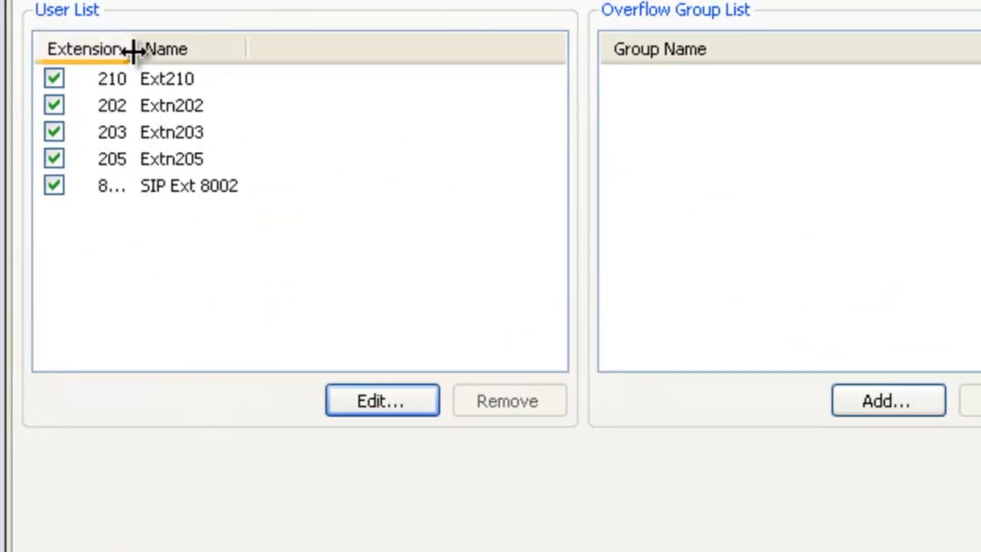
{"action": "left_click_drag", "start_coordinate": [133, 48], "coordinate": [174, 51]}
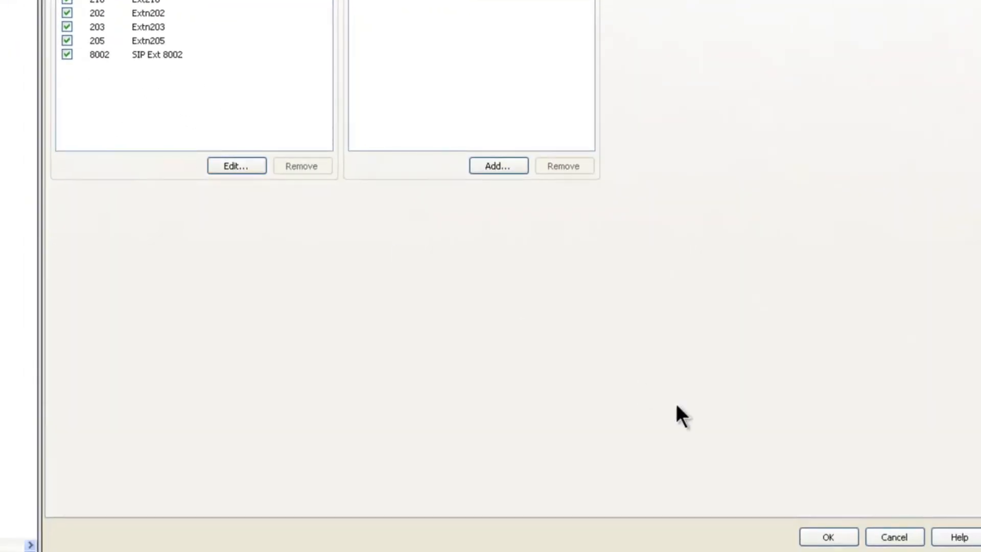
{"action": "left_click", "coordinate": [826, 536]}
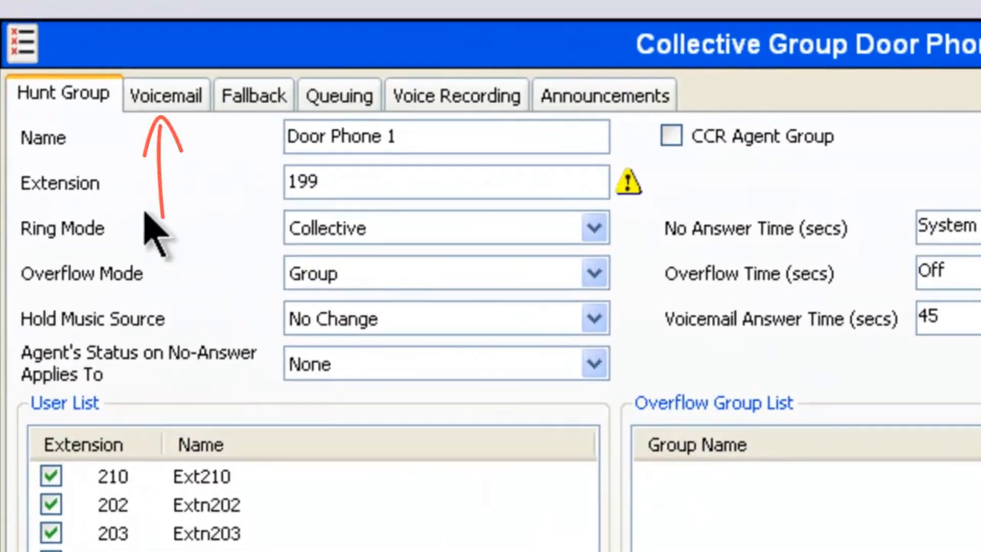
Turn off voicemail for the Door Phone 1 hunt group and make sure its announcements are off.
{"action": "left_click", "coordinate": [151, 99]}
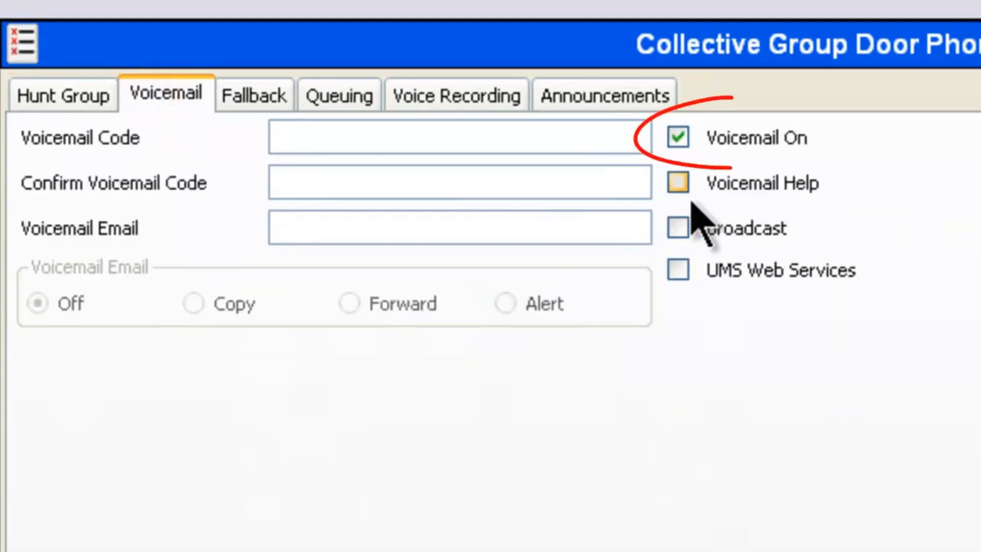
{"action": "left_click", "coordinate": [678, 139]}
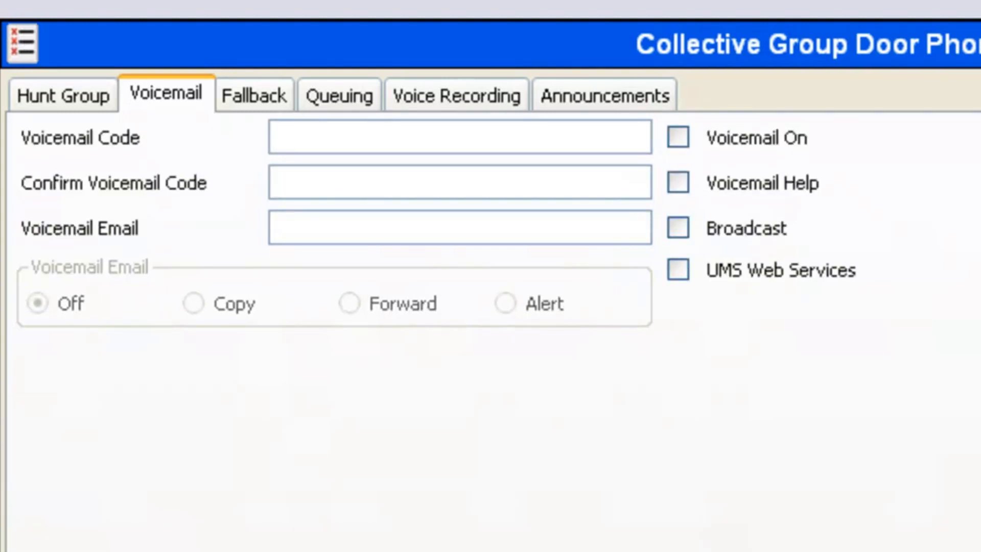
{"action": "left_click", "coordinate": [603, 97]}
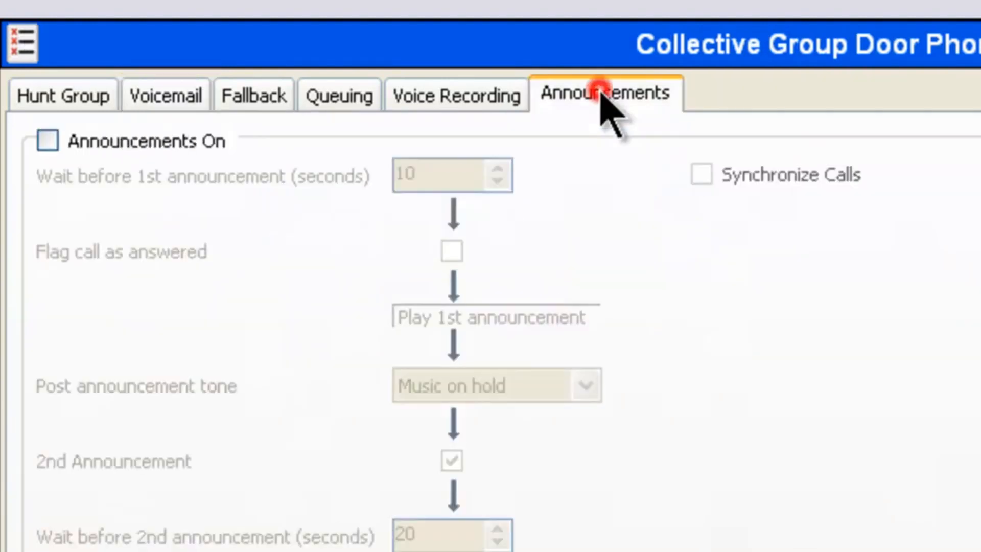
{"action": "left_click", "coordinate": [48, 141]}
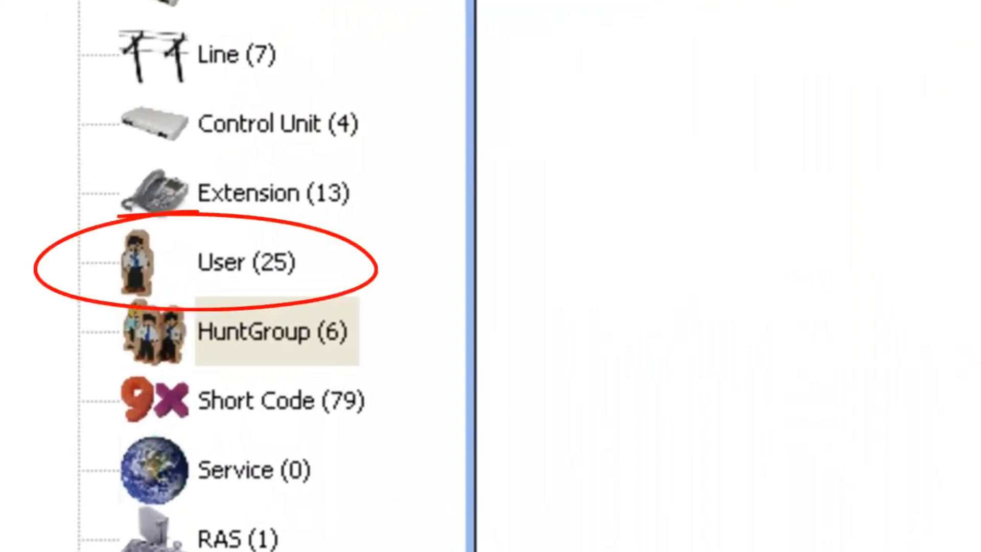
Add a new short code with code ?D to user Extn207.
{"action": "left_click", "coordinate": [220, 263]}
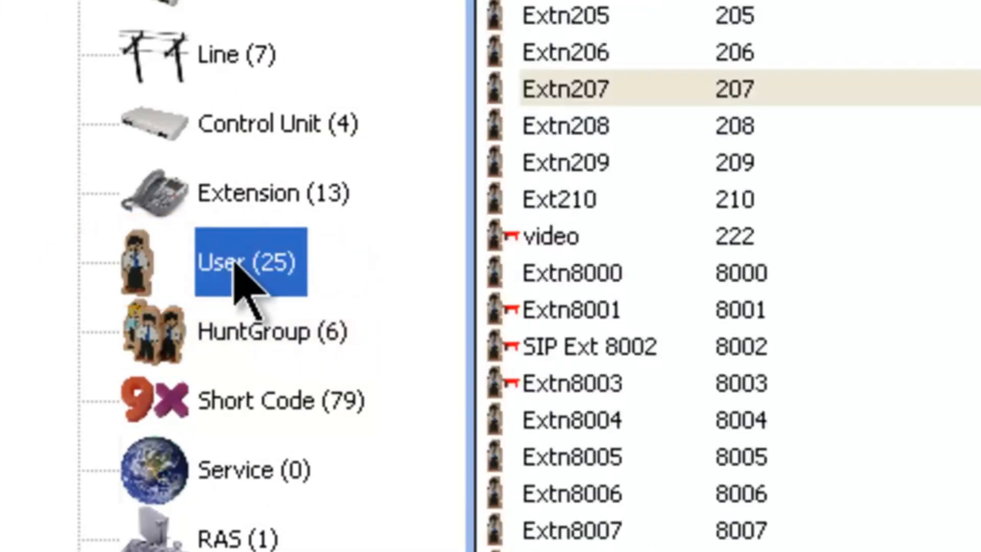
{"action": "left_click", "coordinate": [568, 93]}
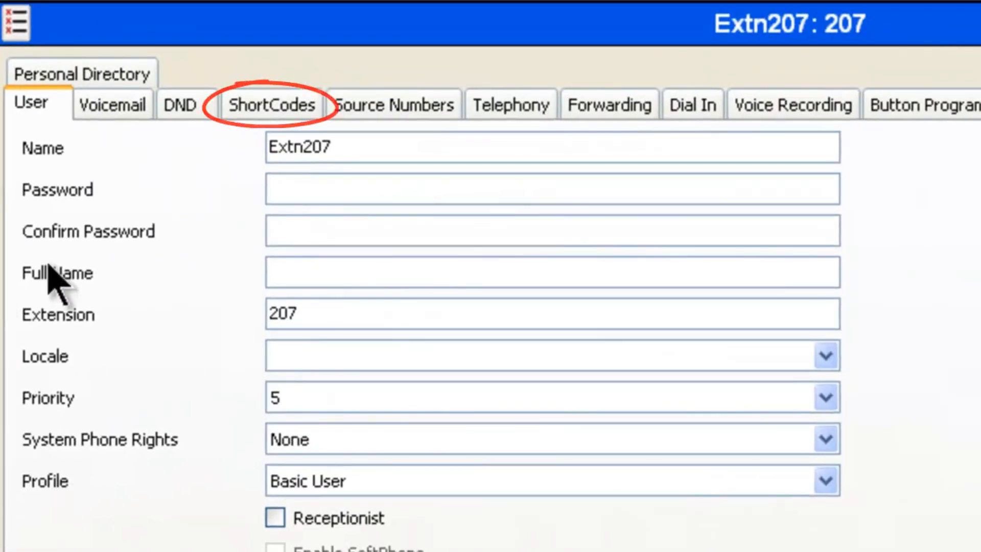
{"action": "left_click", "coordinate": [265, 106]}
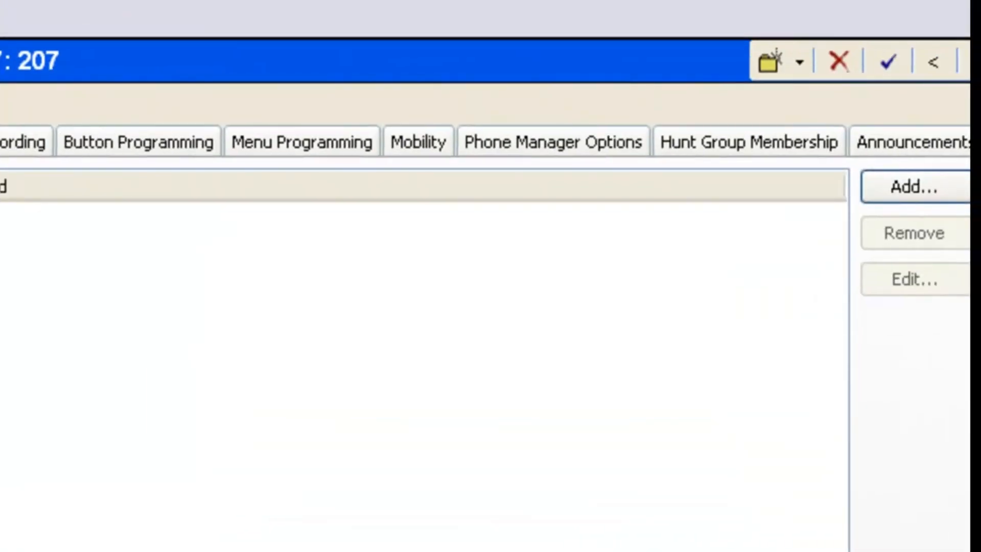
{"action": "left_click", "coordinate": [901, 190]}
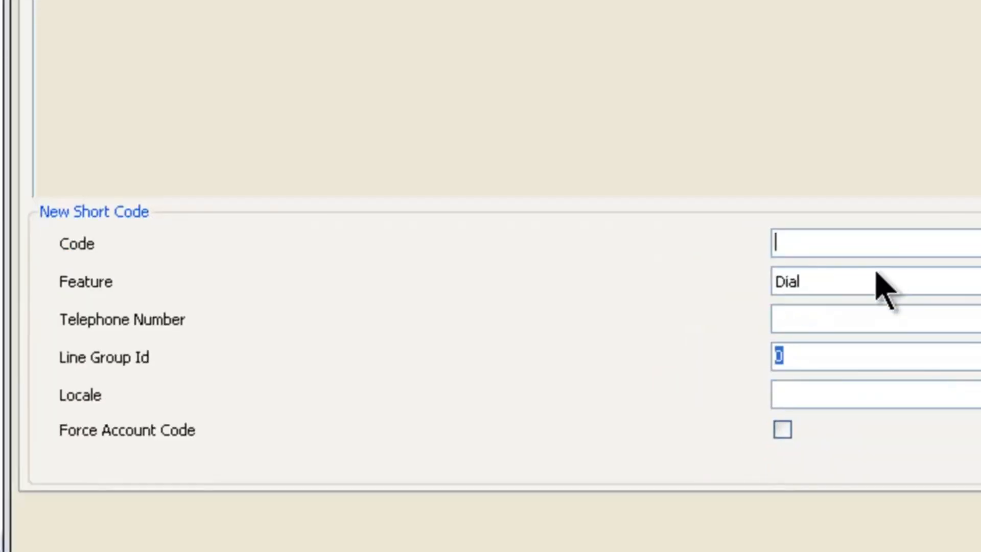
{"action": "type", "text": "?"}
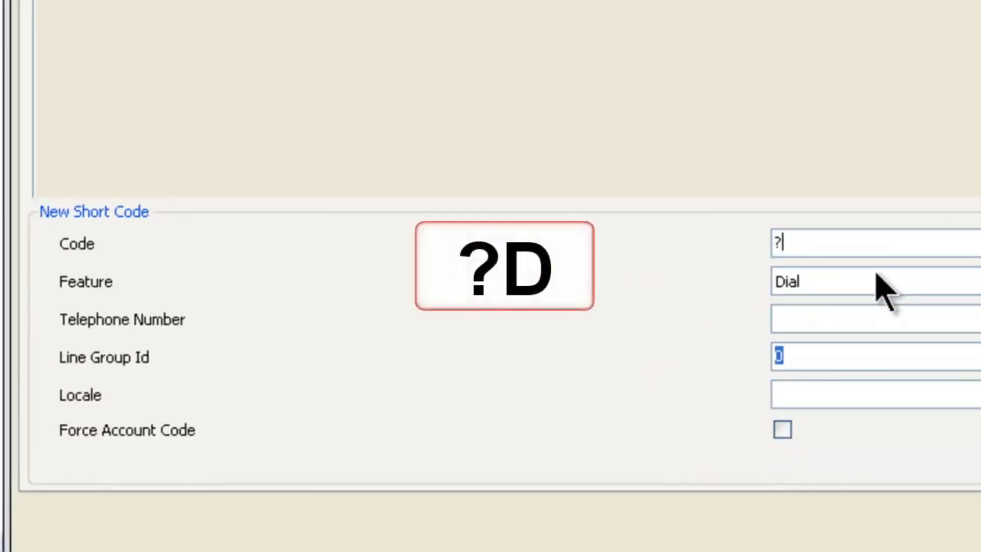
{"action": "type", "text": "D"}
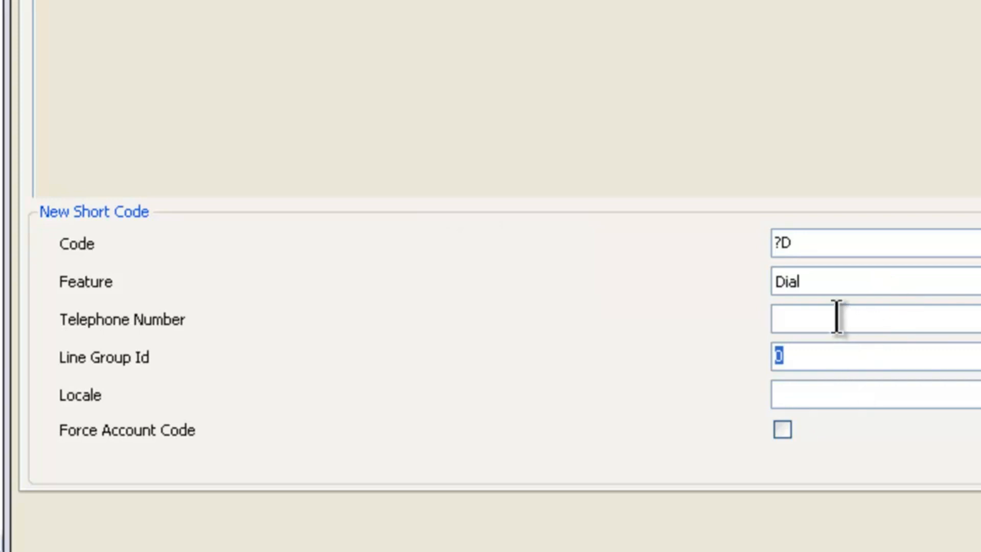
Set the ?D short code's feature to Dial Extn.
{"action": "left_click", "coordinate": [971, 281]}
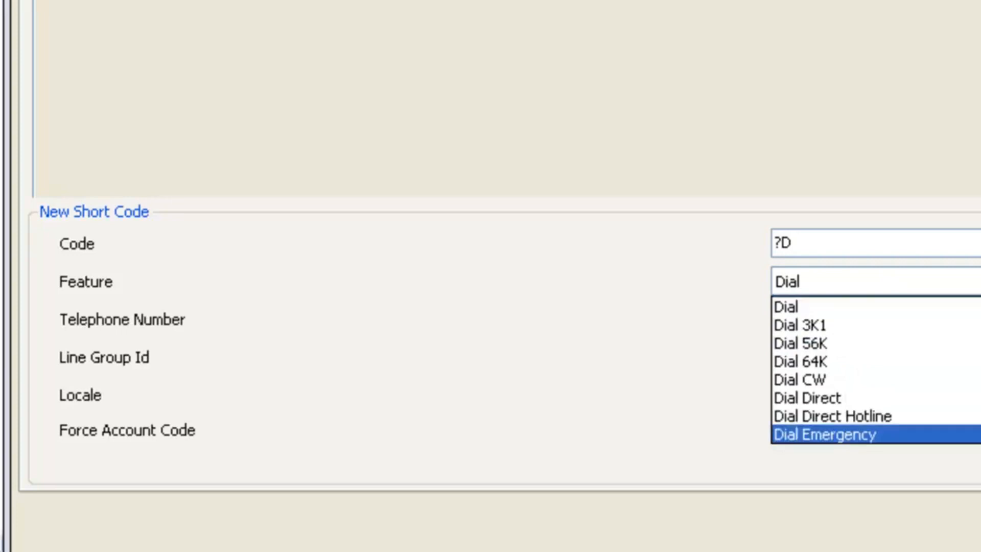
{"action": "left_click", "coordinate": [971, 434]}
{"action": "left_click", "coordinate": [971, 281]}
{"action": "left_click", "coordinate": [970, 321]}
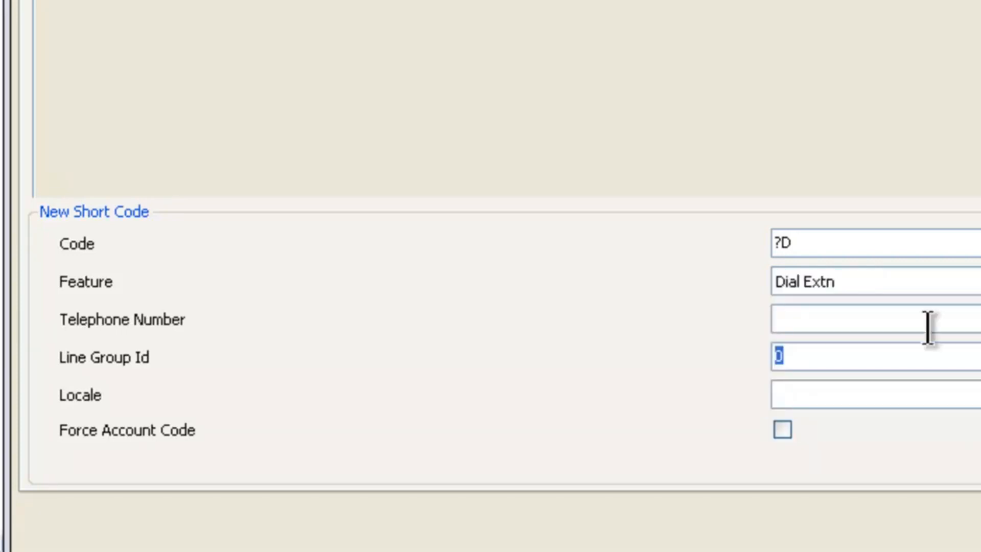
Enter 199 as the short code's telephone number, then save the short code and the user.
{"action": "left_click", "coordinate": [859, 358]}
{"action": "double_click", "coordinate": [859, 357]}
{"action": "left_click", "coordinate": [853, 327]}
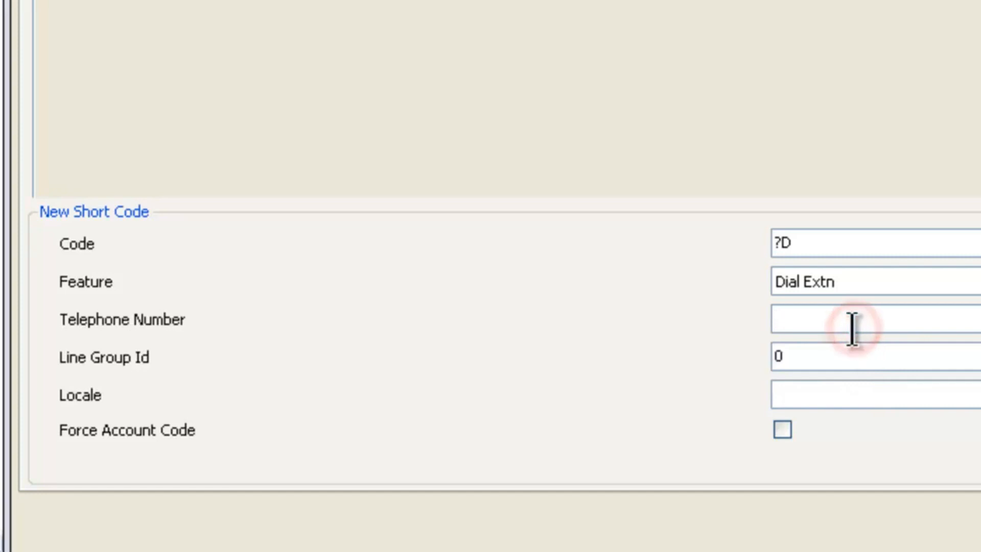
{"action": "type", "text": "199"}
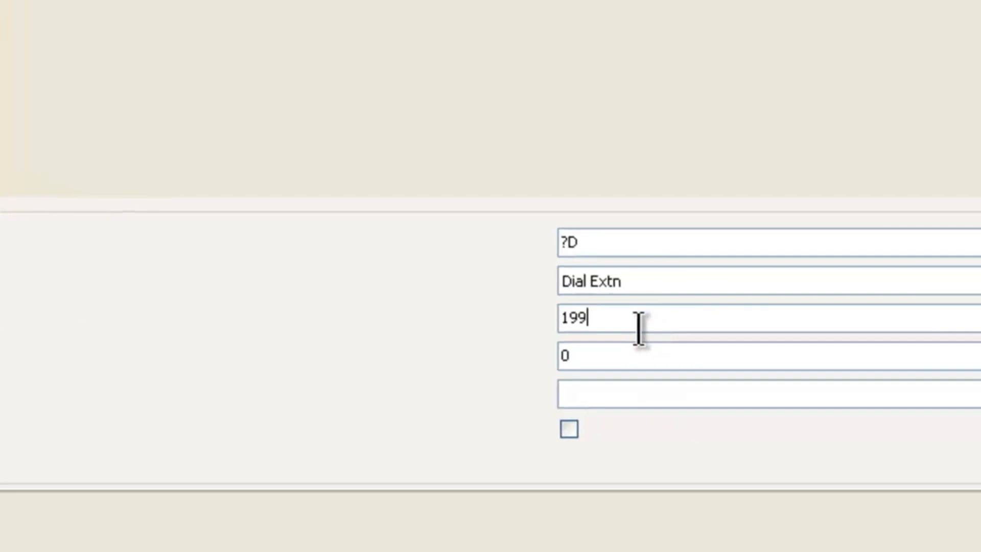
{"action": "left_click", "coordinate": [916, 214]}
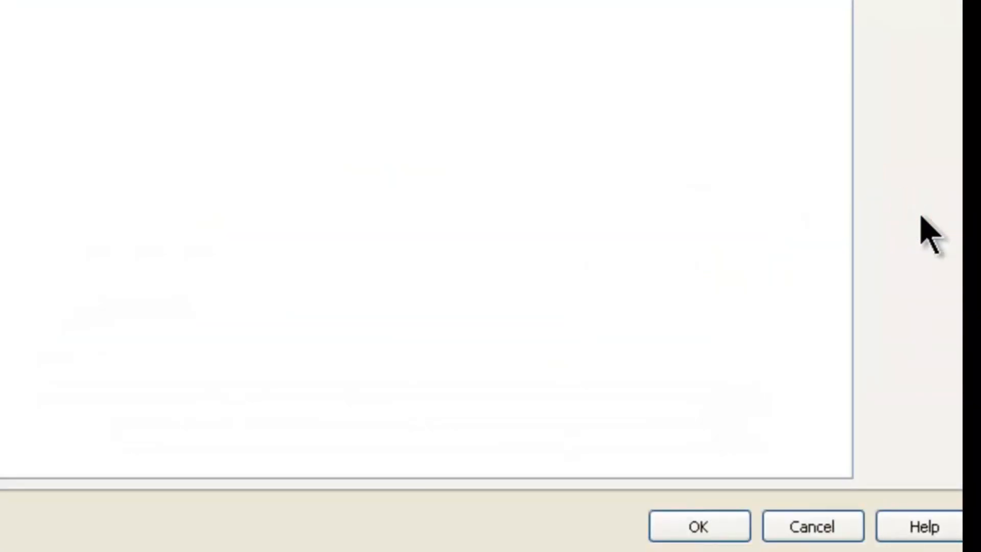
{"action": "left_click", "coordinate": [691, 528]}
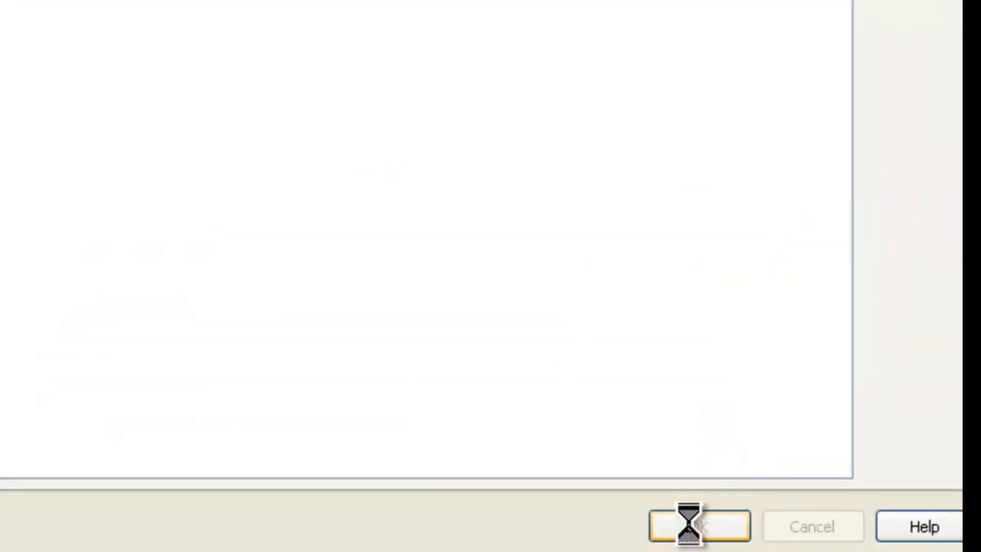